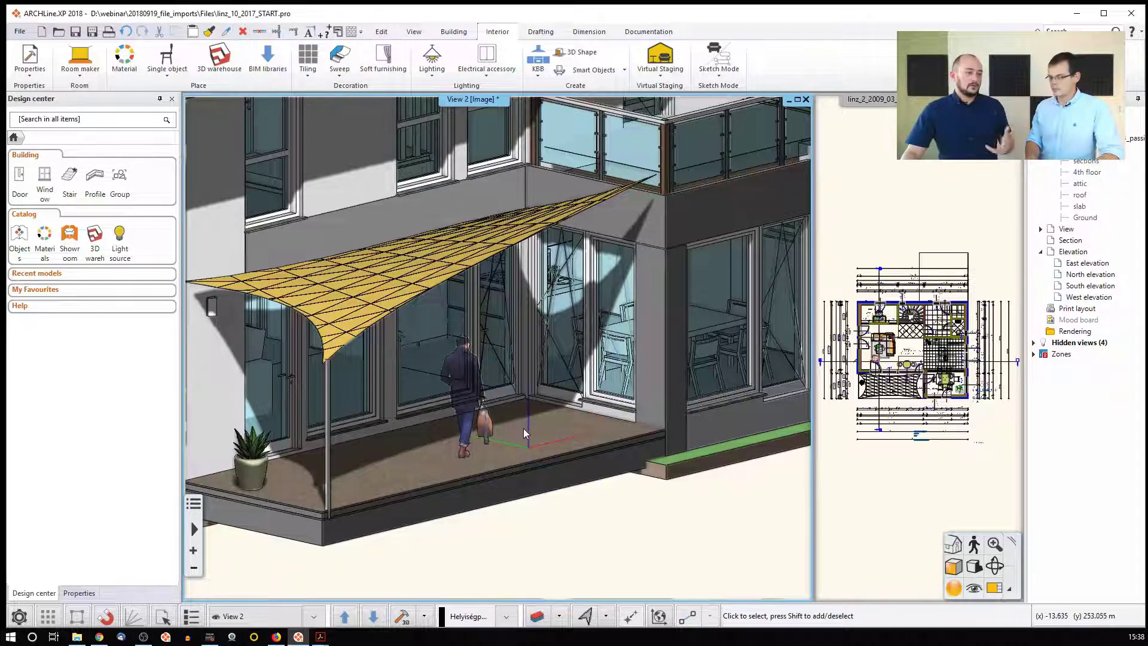
Select the person figure in the plan and move it further back on the terrace
{"action": "scroll", "coordinate": [891, 399], "scroll_direction": "up", "scroll_amount": 5}
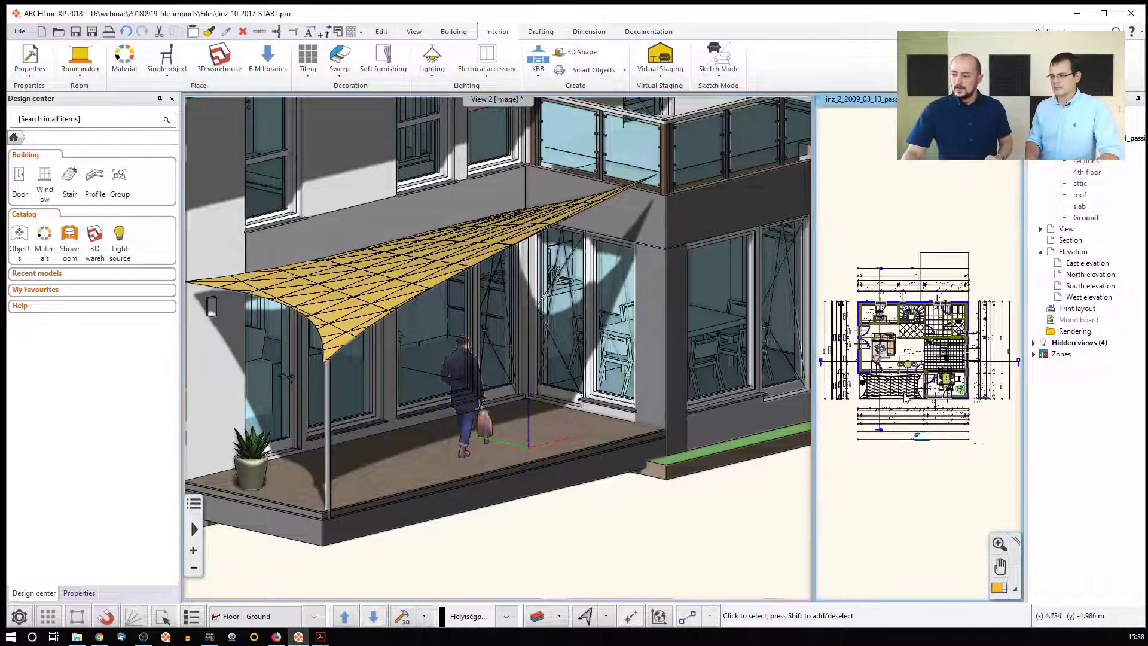
{"action": "left_click", "coordinate": [908, 360]}
{"action": "scroll", "coordinate": [915, 353], "scroll_direction": "up", "scroll_amount": 3}
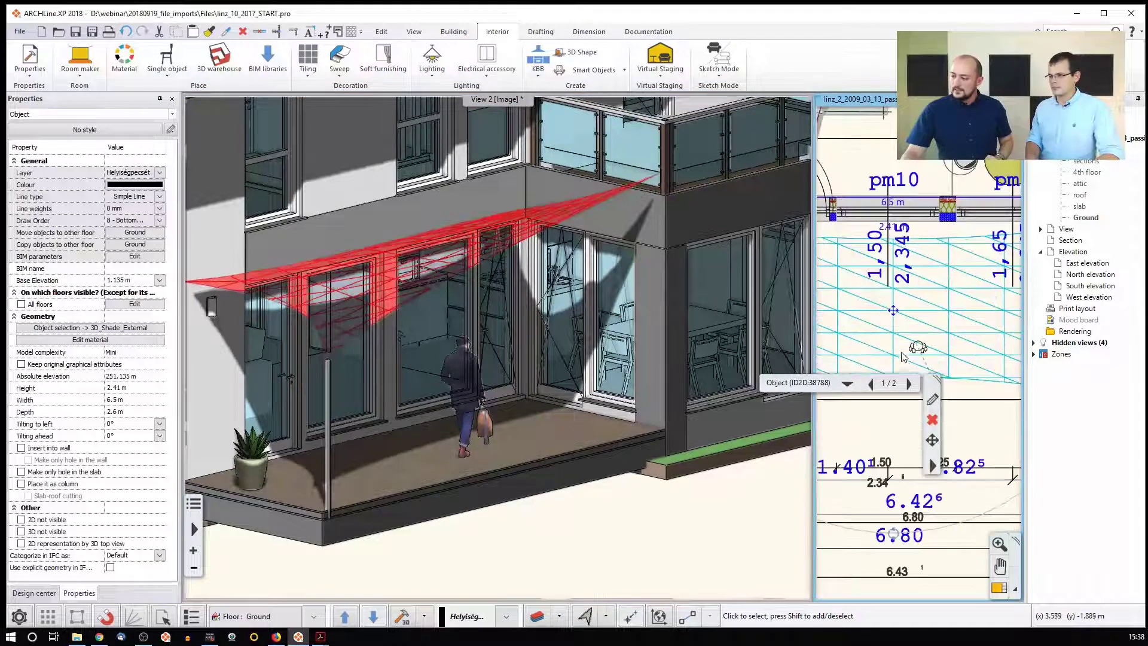
{"action": "left_click", "coordinate": [919, 348]}
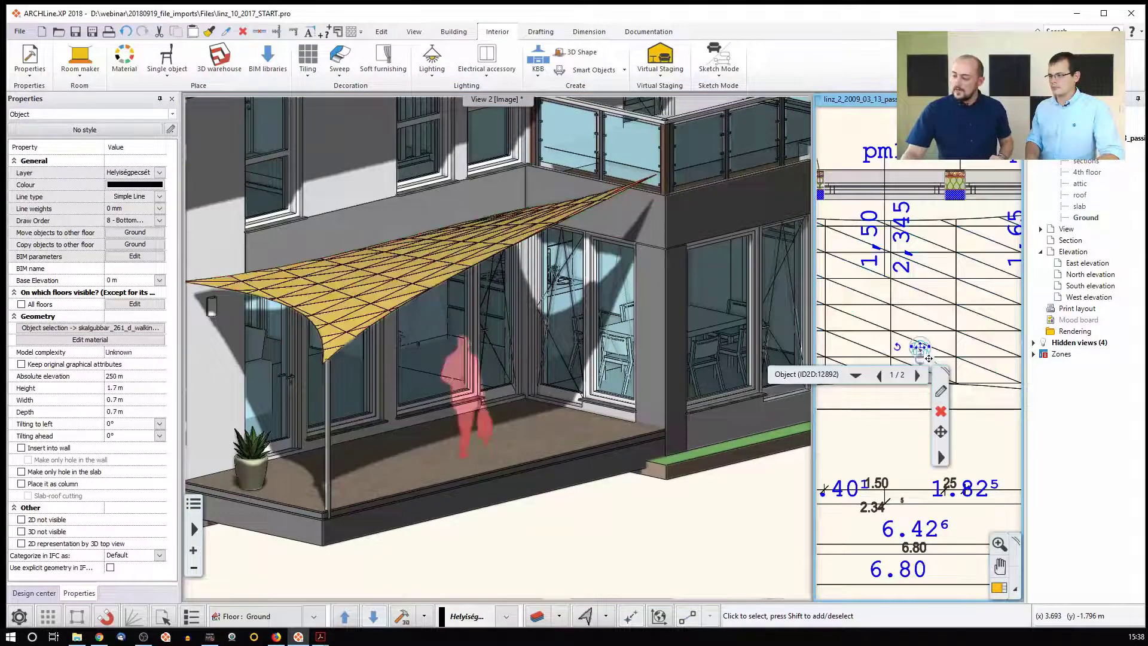
{"action": "mouse_move", "coordinate": [921, 350]}
{"action": "left_click", "coordinate": [960, 356]}
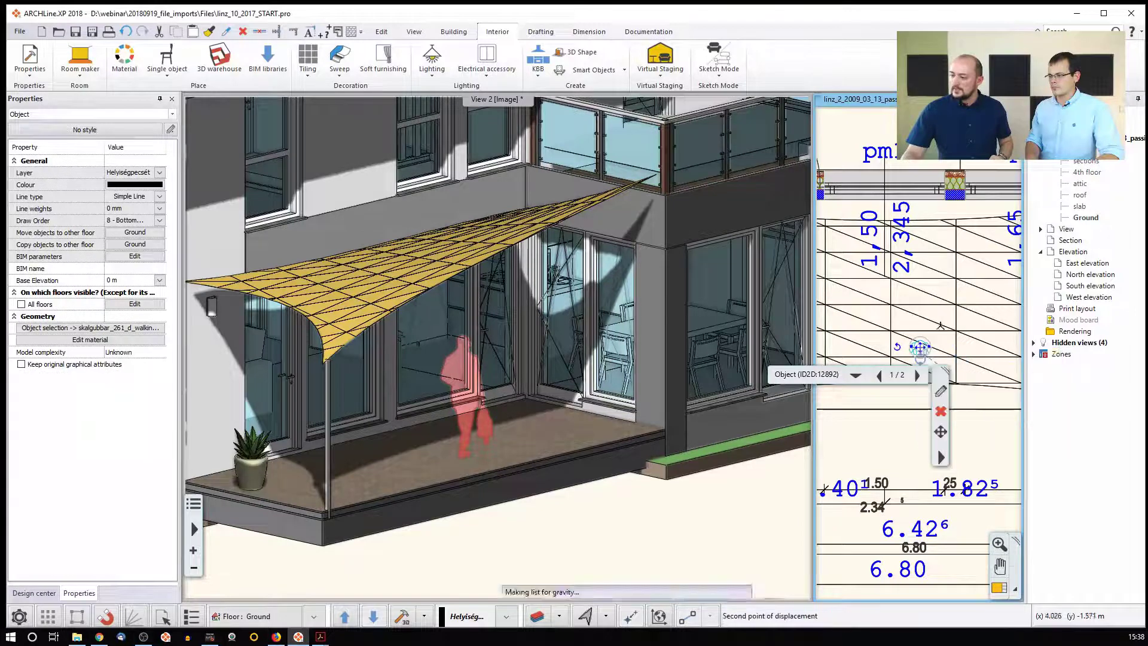
{"action": "left_click", "coordinate": [920, 265]}
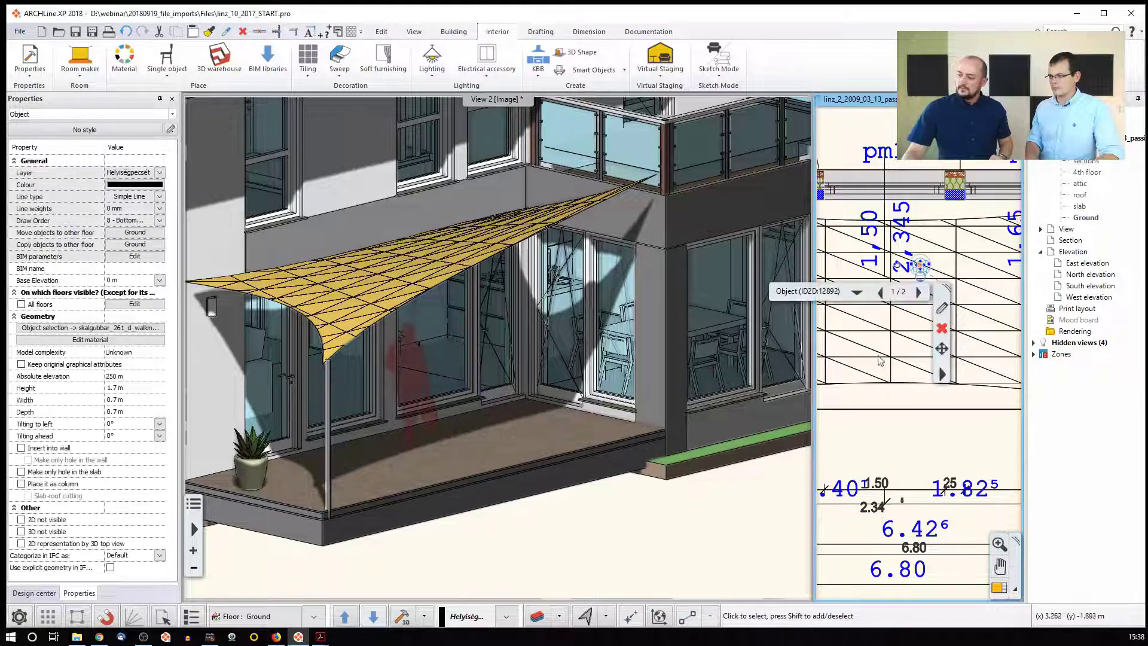
Deselect the figure in the 3D terrace view and open the 3D Warehouse library
{"action": "left_click", "coordinate": [591, 520]}
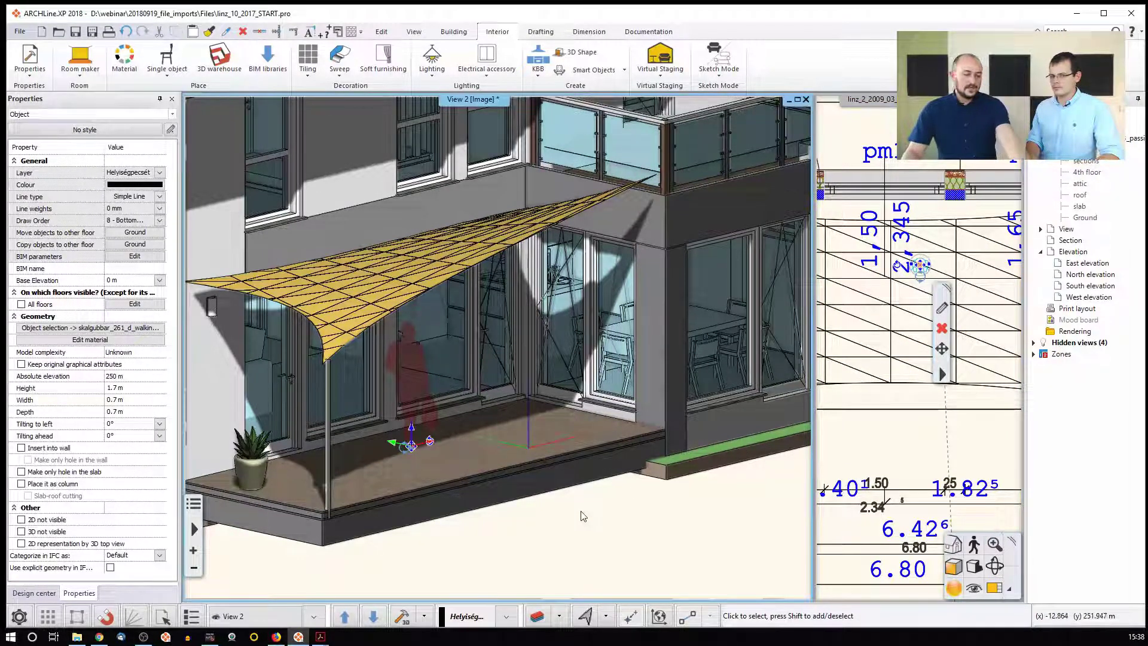
{"action": "left_click", "coordinate": [584, 517]}
{"action": "left_click", "coordinate": [229, 71]}
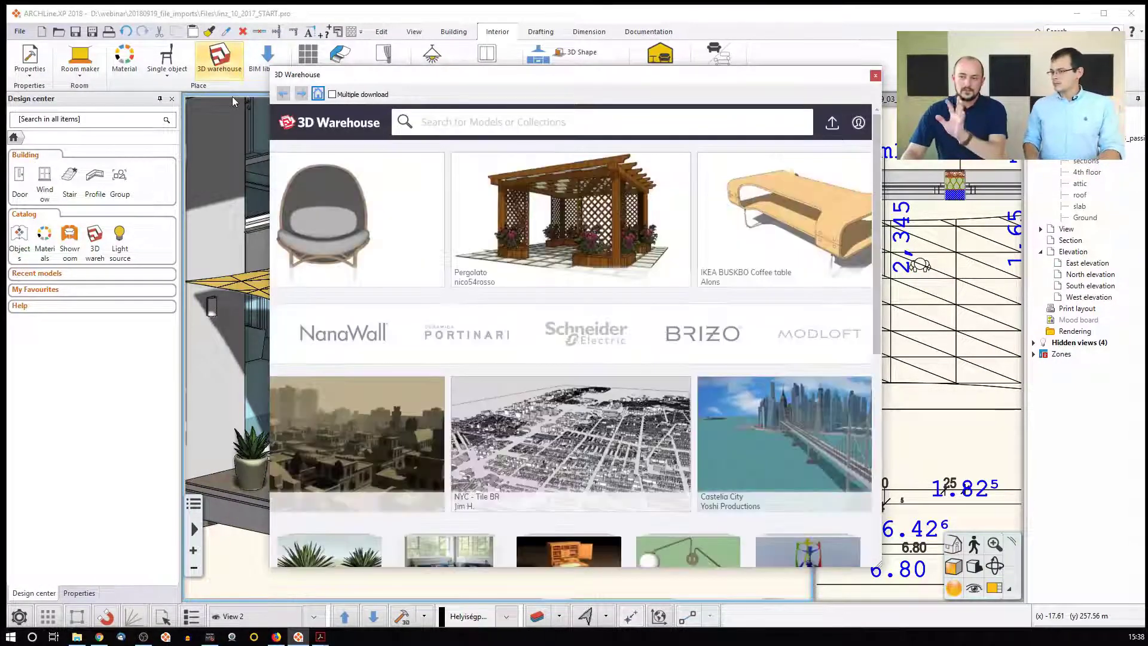
Search 3D Warehouse for 'bench' and open the orange slatted bench's model page
{"action": "left_click", "coordinate": [435, 125]}
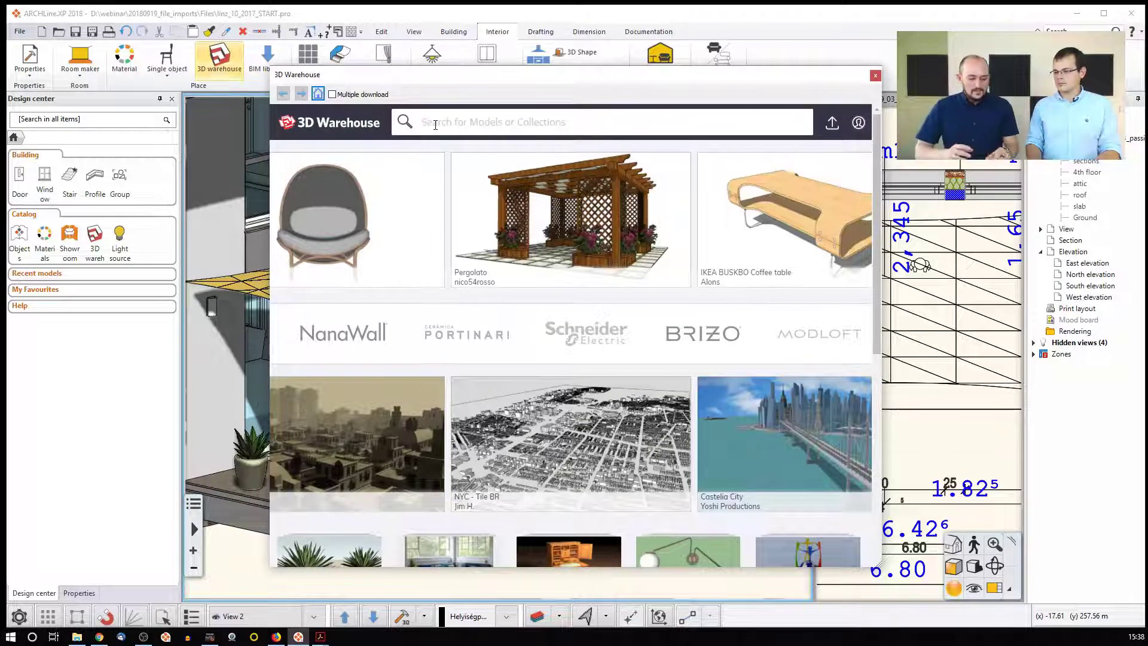
{"action": "type", "text": "bench"}
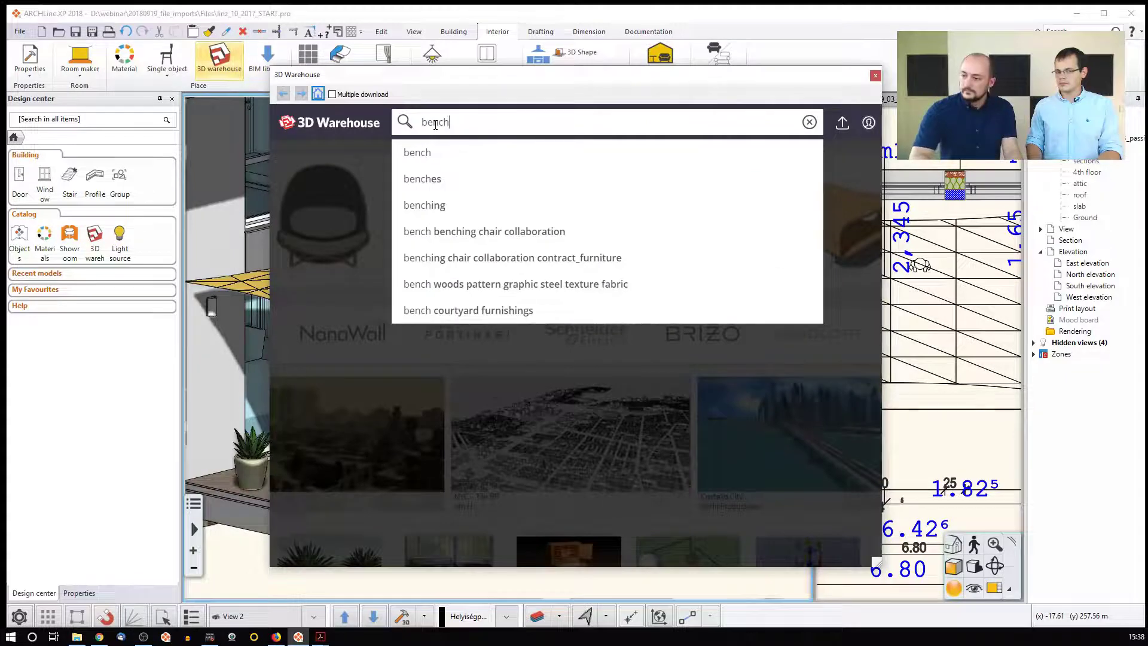
{"action": "key", "text": "Return"}
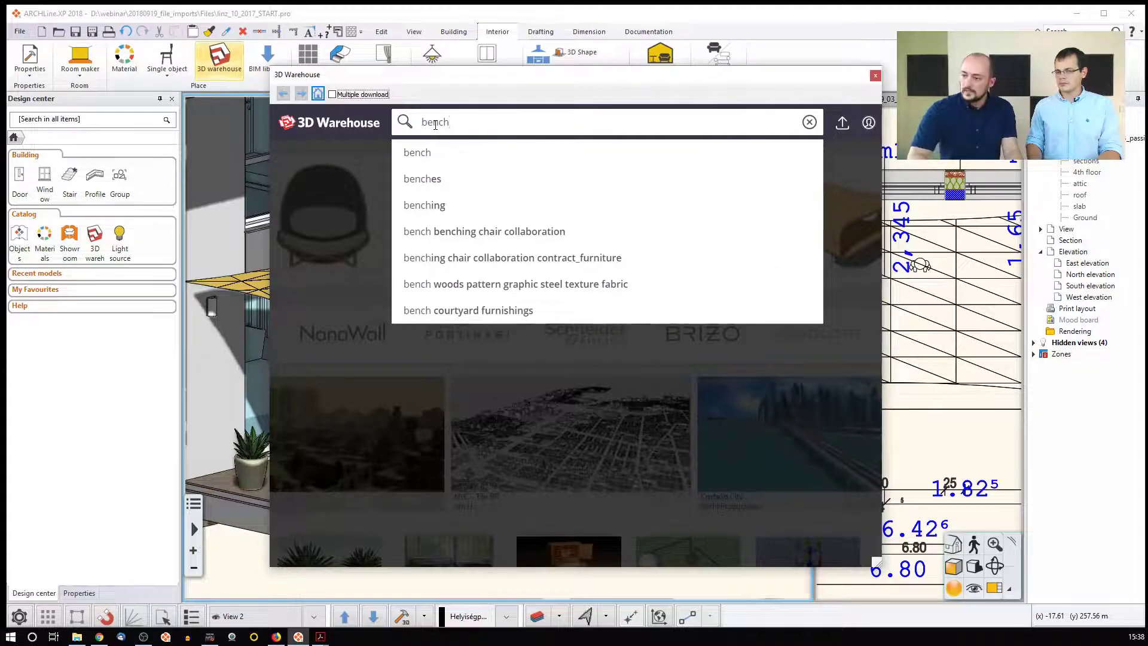
{"action": "left_click", "coordinate": [463, 126]}
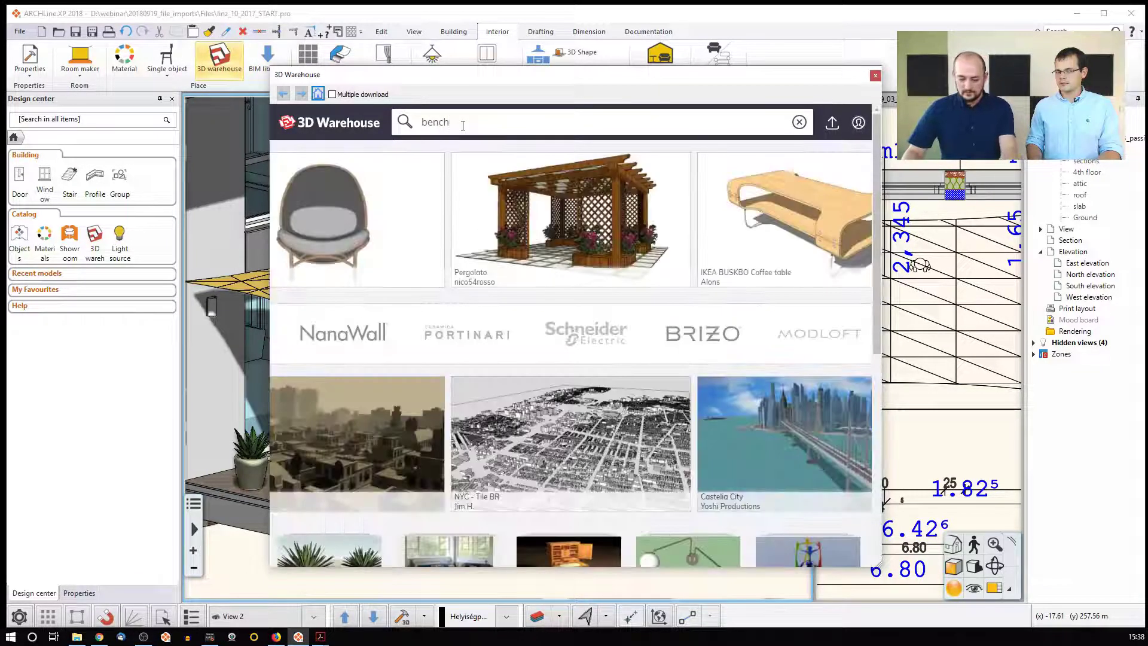
{"action": "key", "text": "Return"}
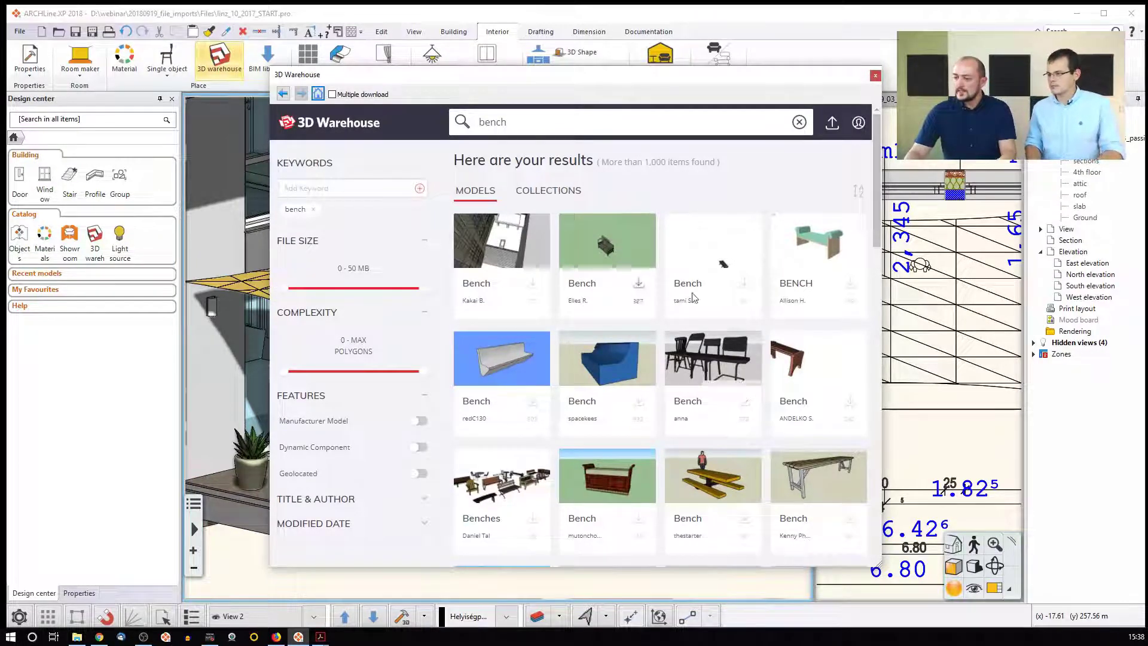
{"action": "scroll", "coordinate": [723, 371], "scroll_direction": "down", "scroll_amount": 3}
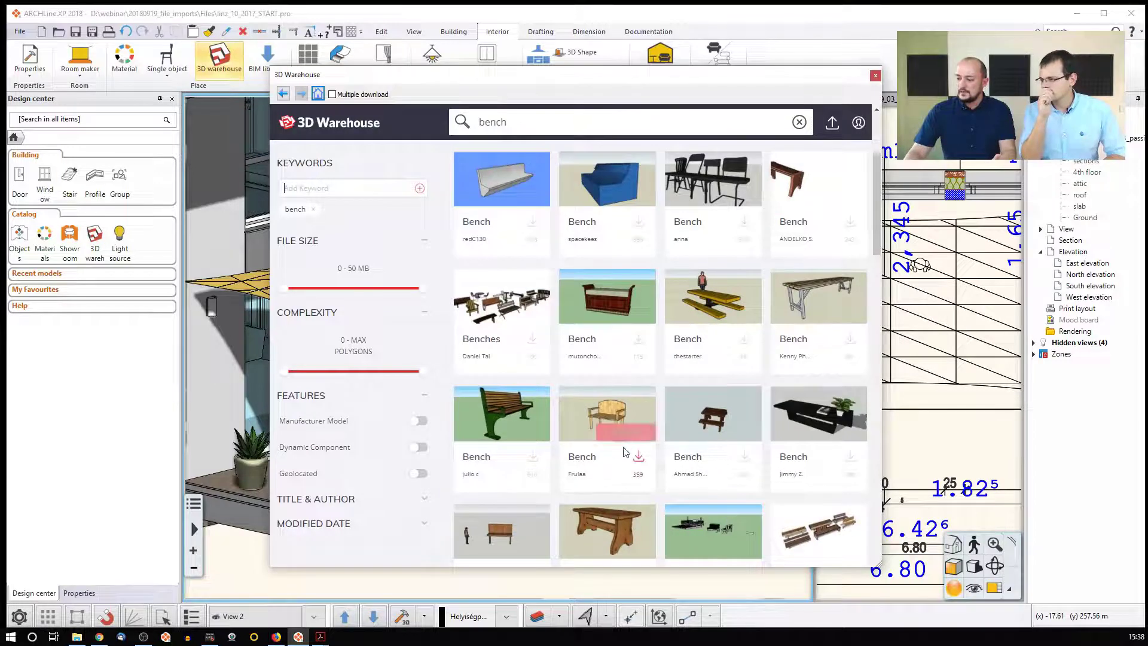
{"action": "scroll", "coordinate": [646, 490], "scroll_direction": "down", "scroll_amount": 6}
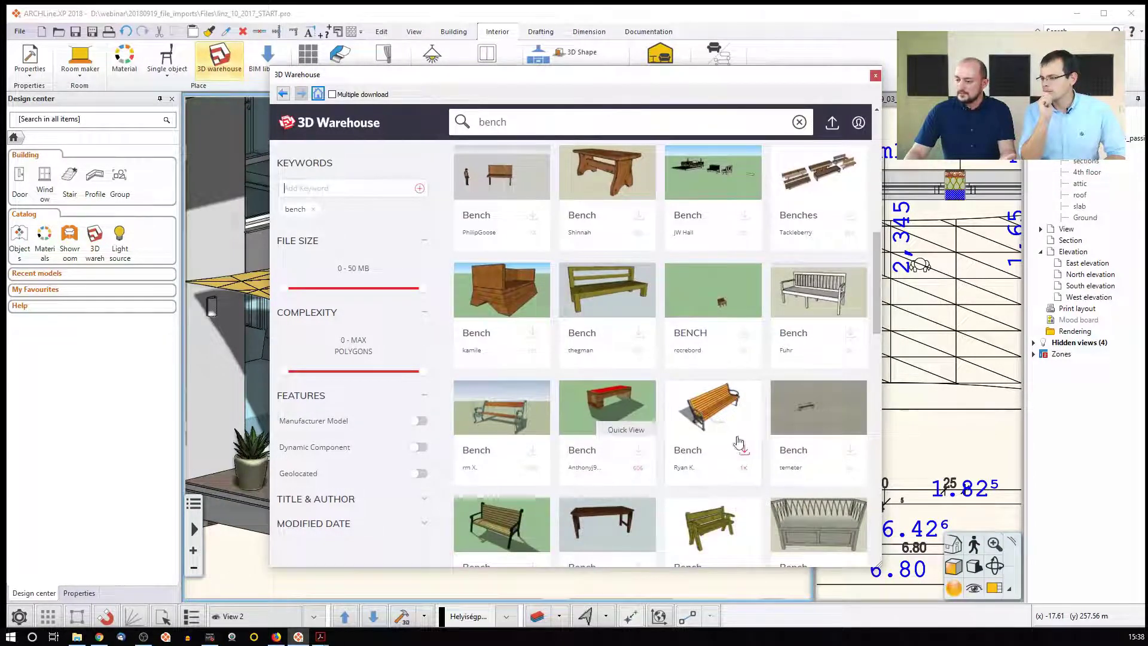
{"action": "left_click", "coordinate": [714, 400]}
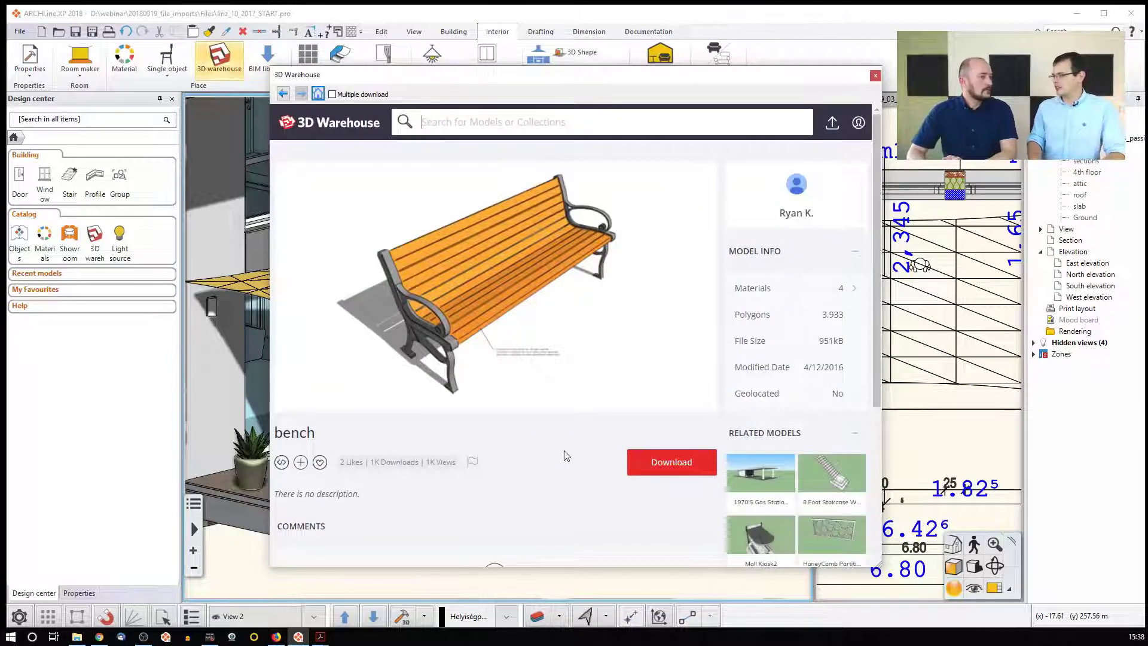
Download the orange slatted bench as a SketchUp 2018 Model
{"action": "scroll", "coordinate": [566, 455], "scroll_direction": "down", "scroll_amount": 1}
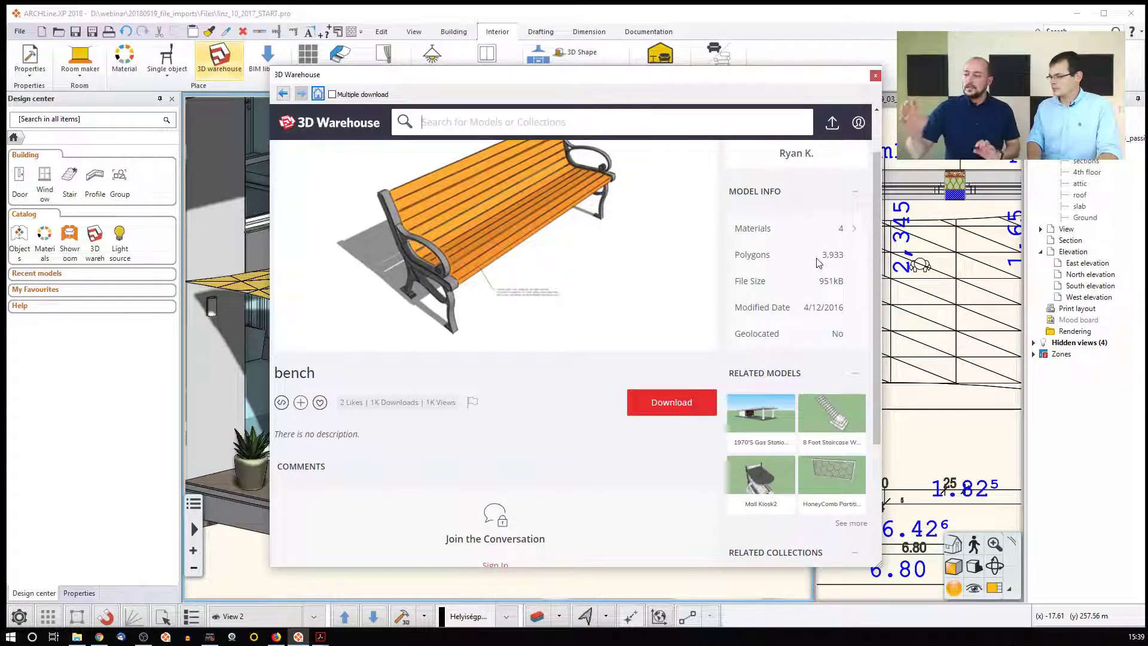
{"action": "left_click", "coordinate": [674, 411]}
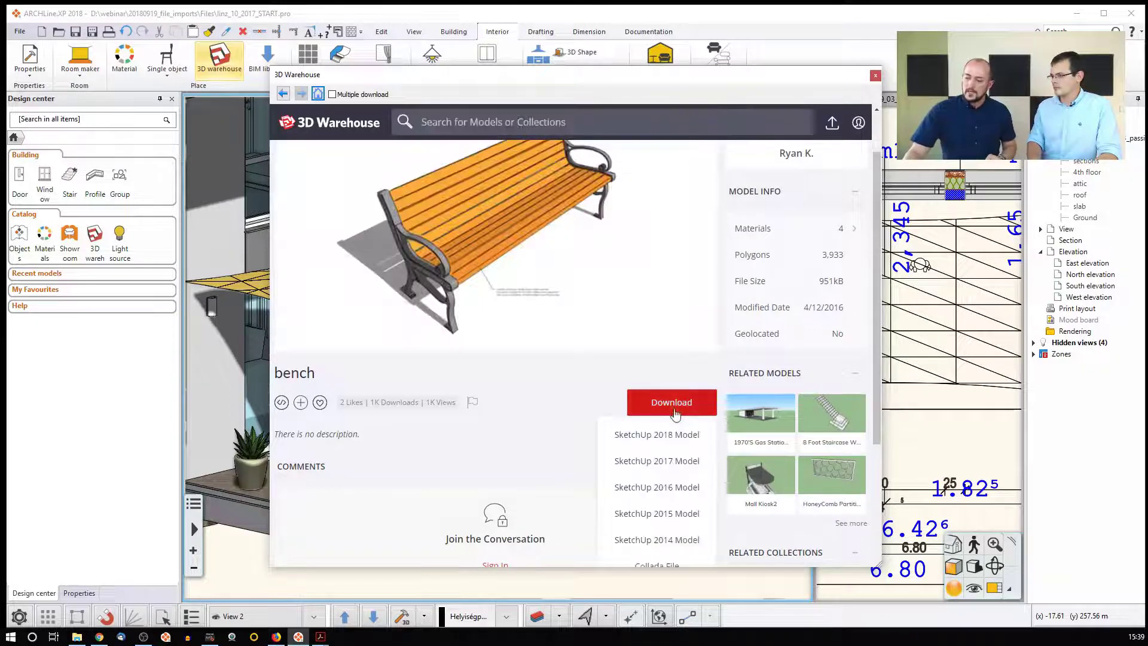
{"action": "left_click", "coordinate": [678, 441]}
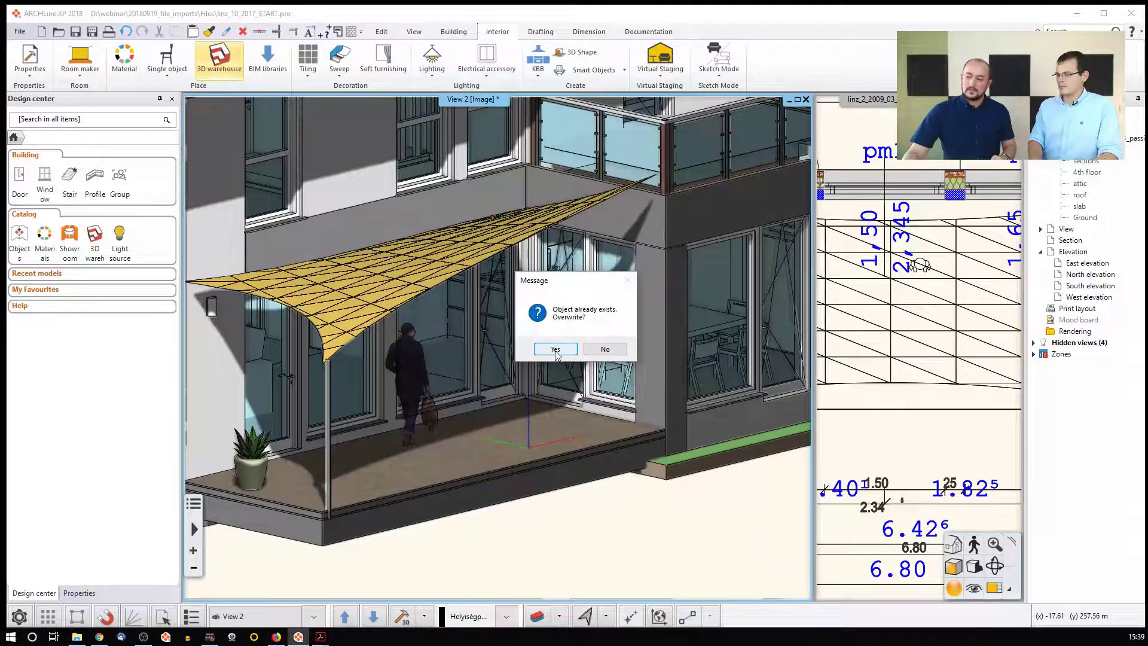
Overwrite the existing bench object, then place and rotate the bench on the terrace floor
{"action": "left_click", "coordinate": [556, 349]}
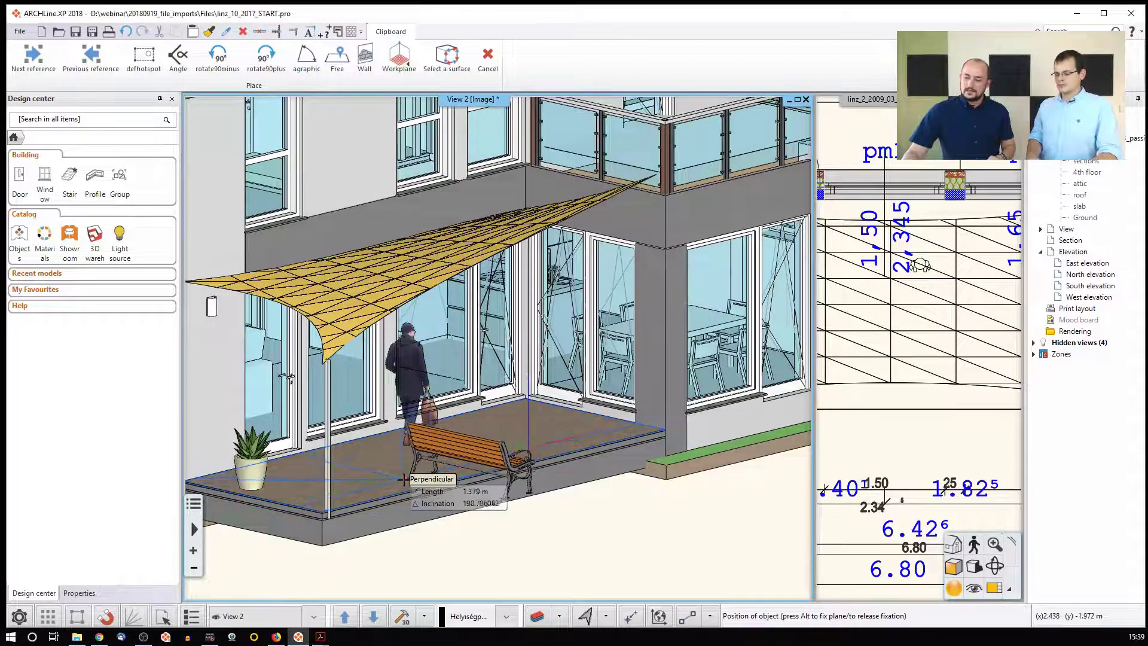
{"action": "left_click", "coordinate": [366, 492]}
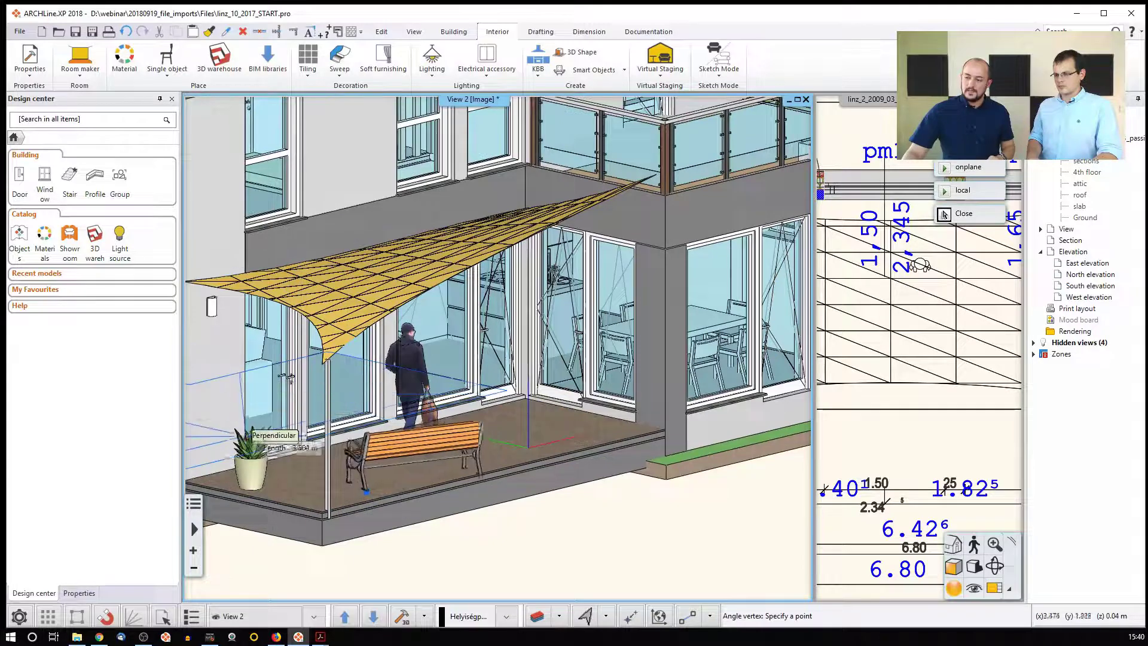
{"action": "left_click", "coordinate": [249, 452]}
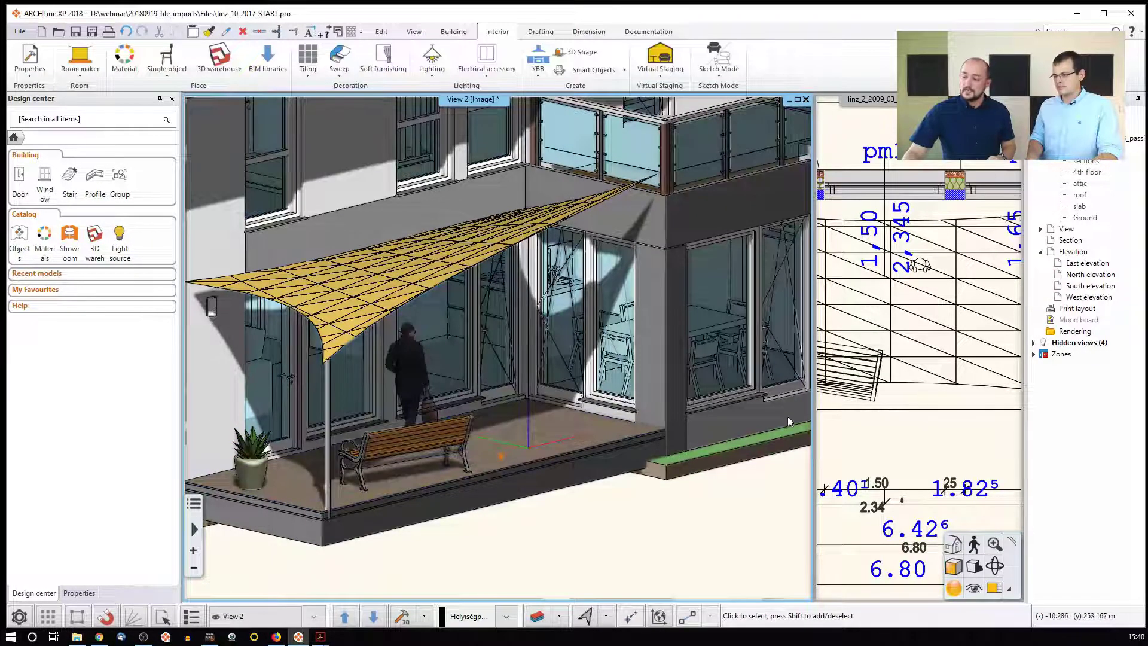
{"action": "left_click", "coordinate": [822, 376]}
{"action": "middle_click_drag", "start_coordinate": [822, 375], "coordinate": [922, 357]}
Set the 3D terrace view's light scheme to Switch off both, disabling shadows and lights
{"action": "scroll", "coordinate": [922, 358], "scroll_direction": "down", "scroll_amount": 2}
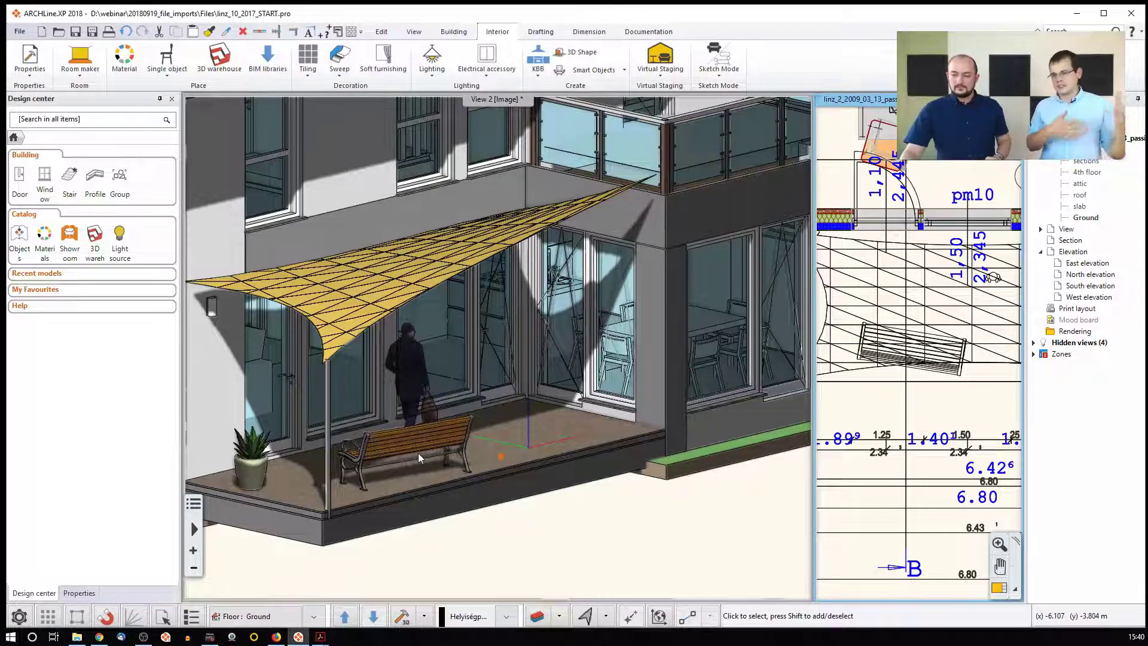
{"action": "left_click", "coordinate": [518, 525]}
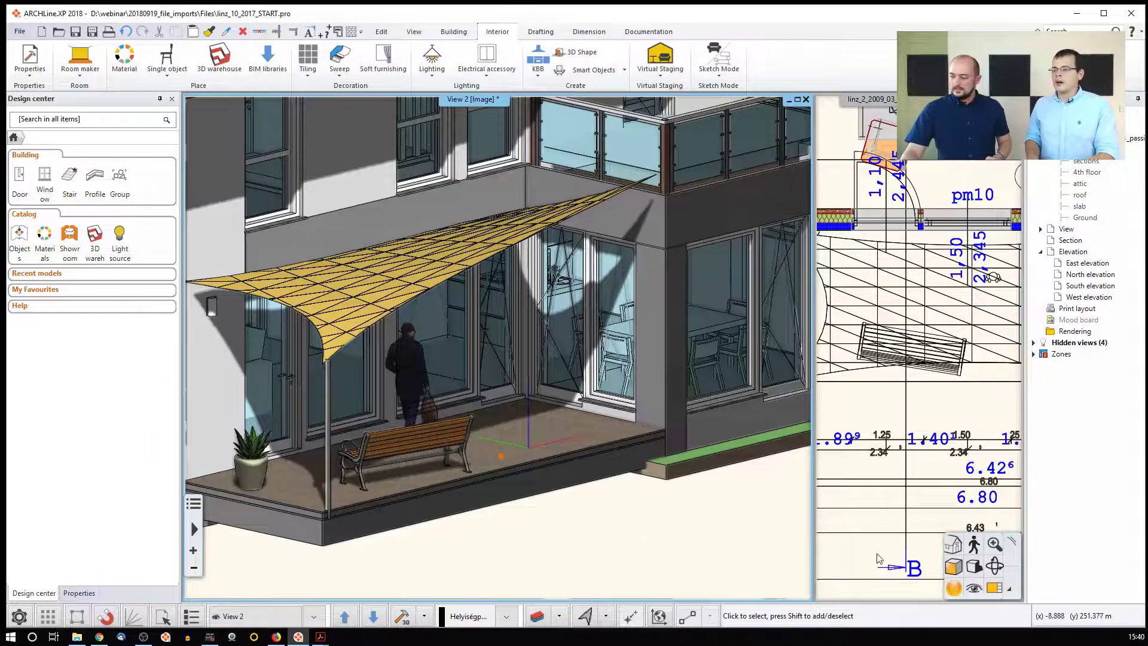
{"action": "left_click", "coordinate": [974, 566]}
{"action": "left_click", "coordinate": [1009, 488]}
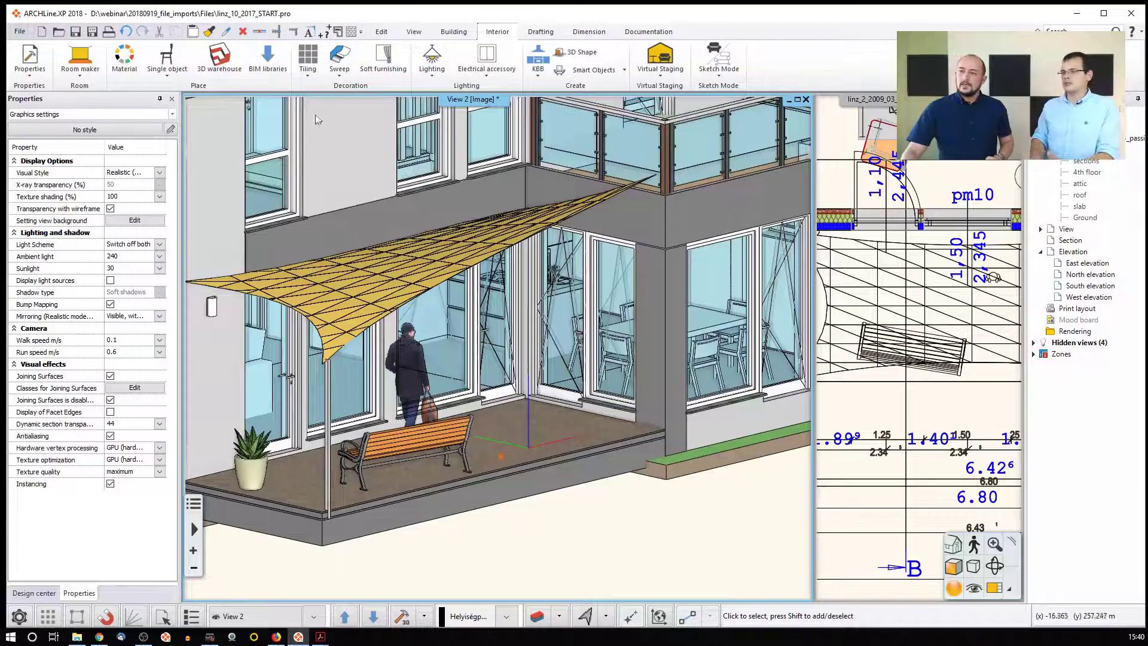
Open the Showroom catalogue from the BIM libraries list
{"action": "left_click", "coordinate": [281, 63]}
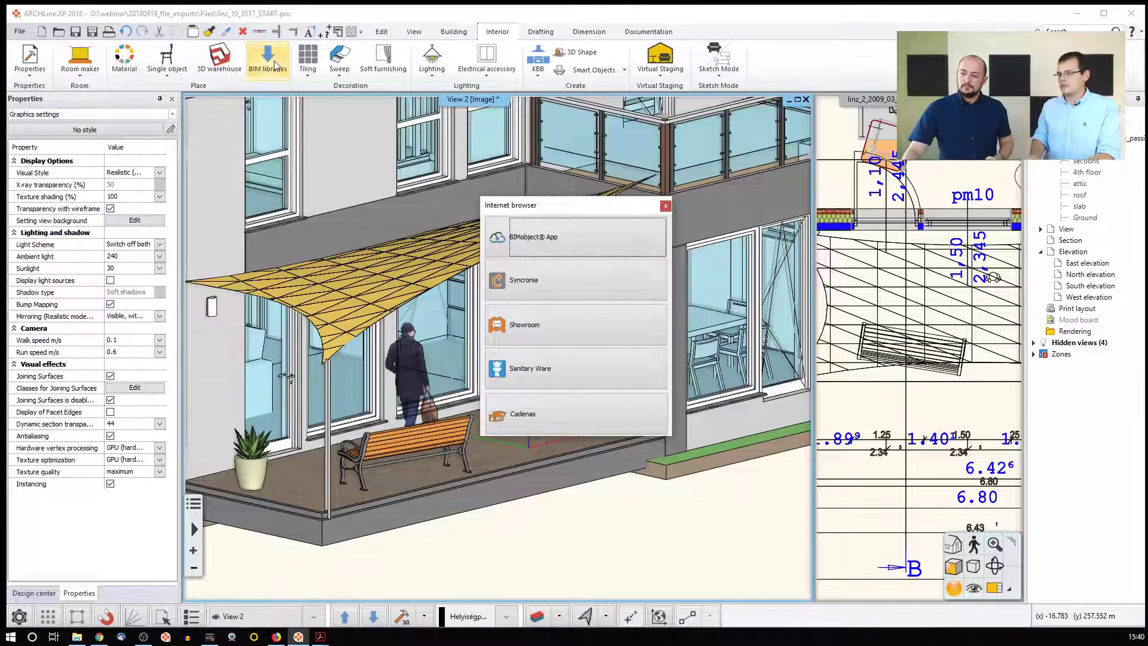
{"action": "left_click", "coordinate": [552, 330]}
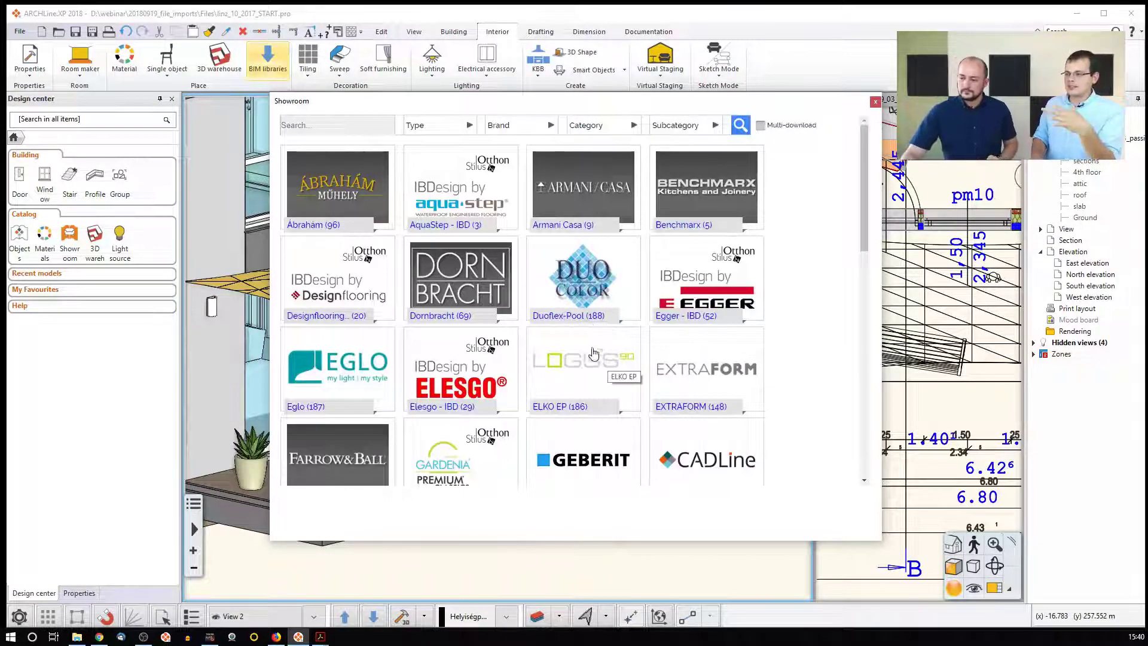
Browse the Showroom manufacturer brand grid, then close the catalogue
{"action": "scroll", "coordinate": [449, 302], "scroll_direction": "down", "scroll_amount": 3}
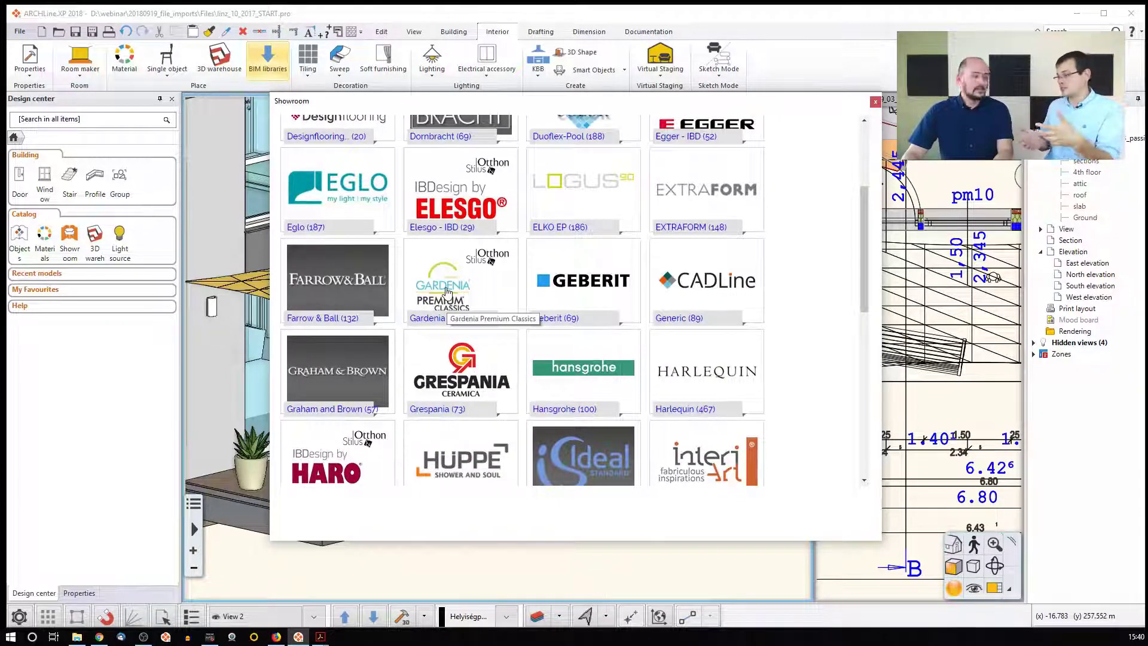
{"action": "scroll", "coordinate": [583, 338], "scroll_direction": "down", "scroll_amount": 2}
{"action": "scroll", "coordinate": [583, 338], "scroll_direction": "down", "scroll_amount": 2}
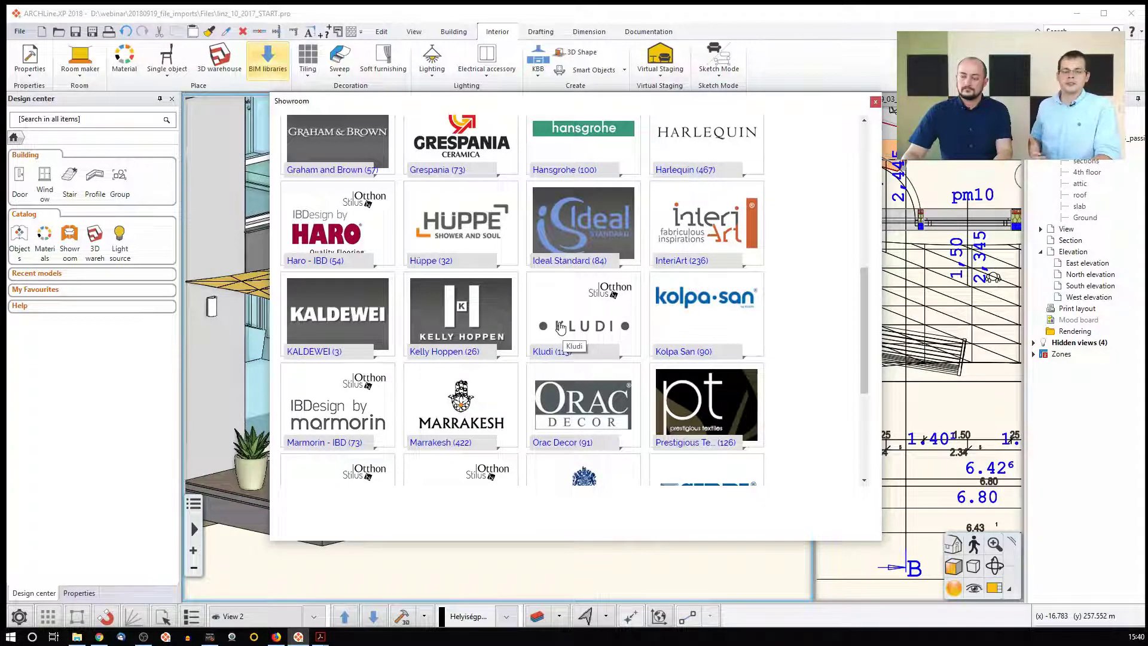
{"action": "scroll", "coordinate": [560, 326], "scroll_direction": "down", "scroll_amount": 4}
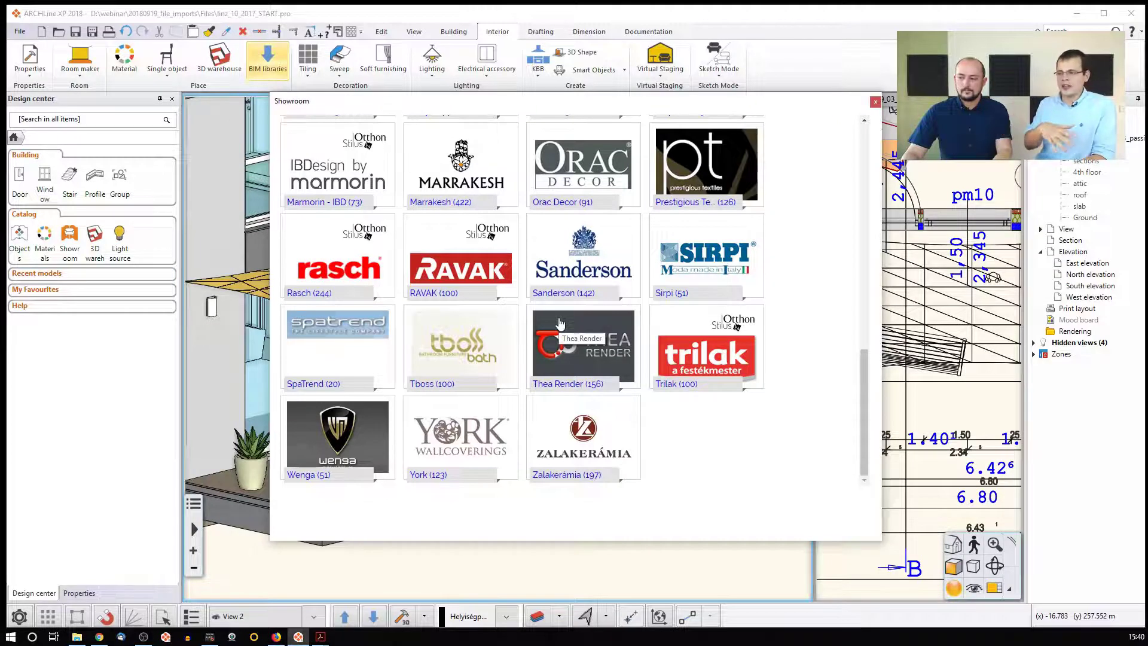
{"action": "scroll", "coordinate": [494, 316], "scroll_direction": "up", "scroll_amount": 10}
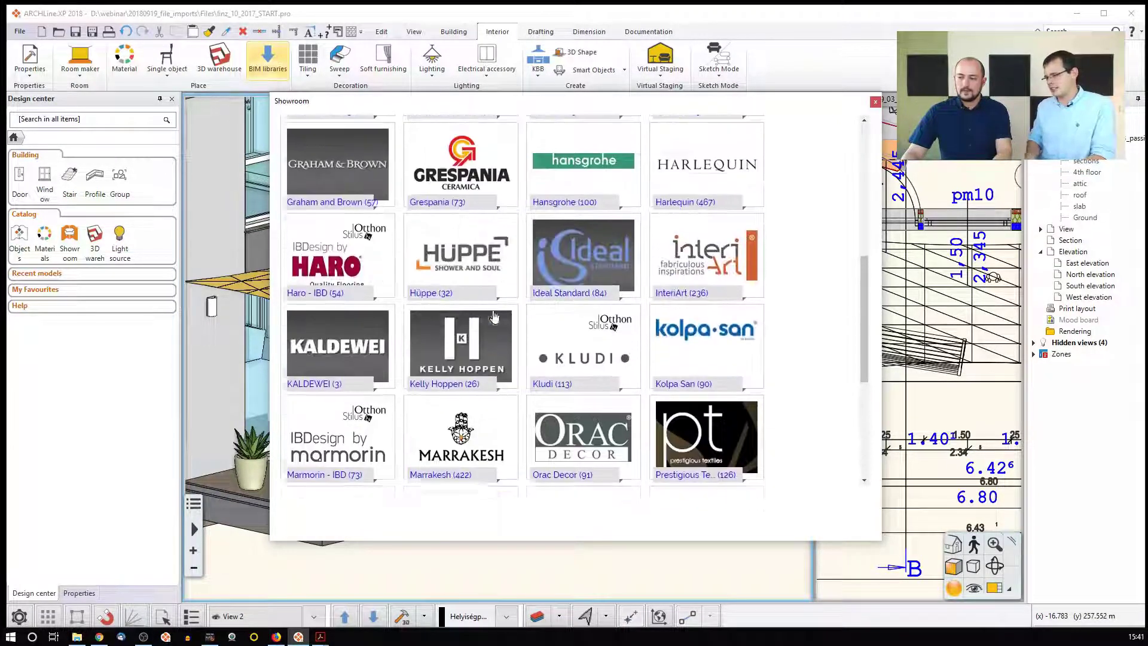
{"action": "scroll", "coordinate": [494, 315], "scroll_direction": "up", "scroll_amount": 2}
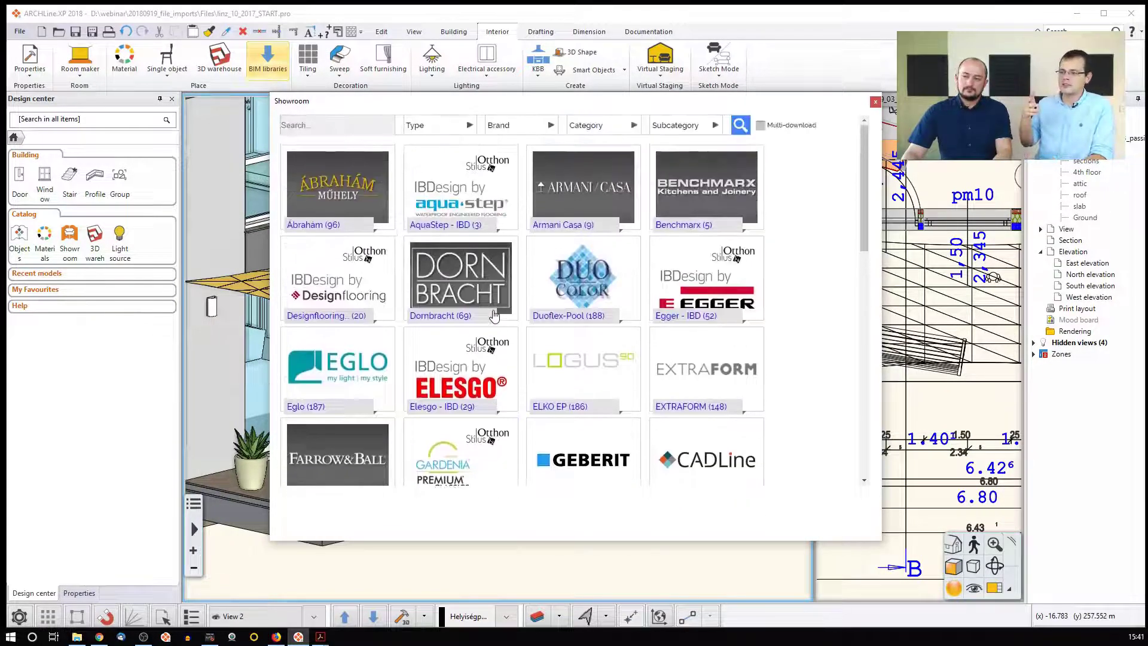
{"action": "scroll", "coordinate": [494, 317], "scroll_direction": "down", "scroll_amount": 4}
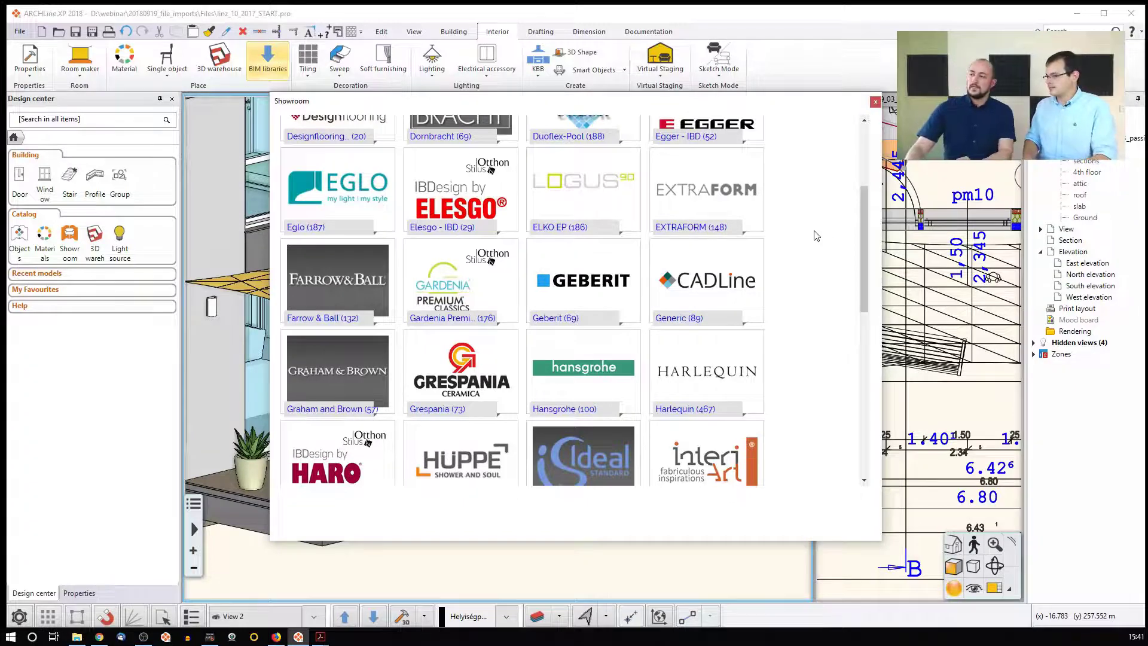
{"action": "left_click", "coordinate": [876, 102]}
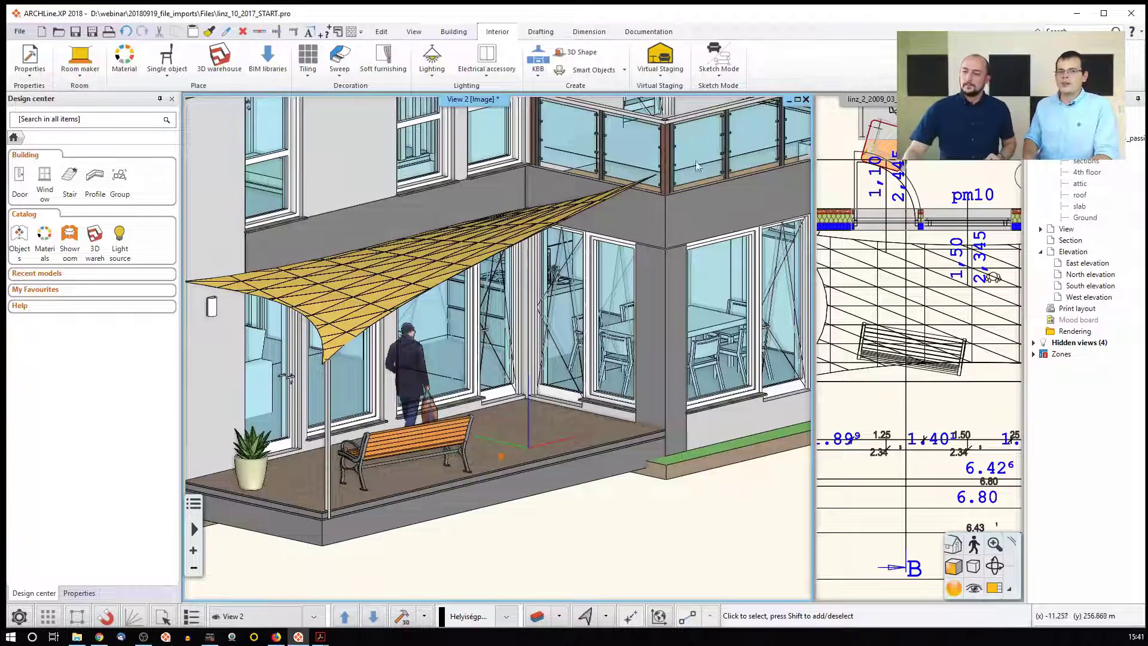
Launch the BIMobject App from the BIM libraries list
{"action": "left_click", "coordinate": [263, 64]}
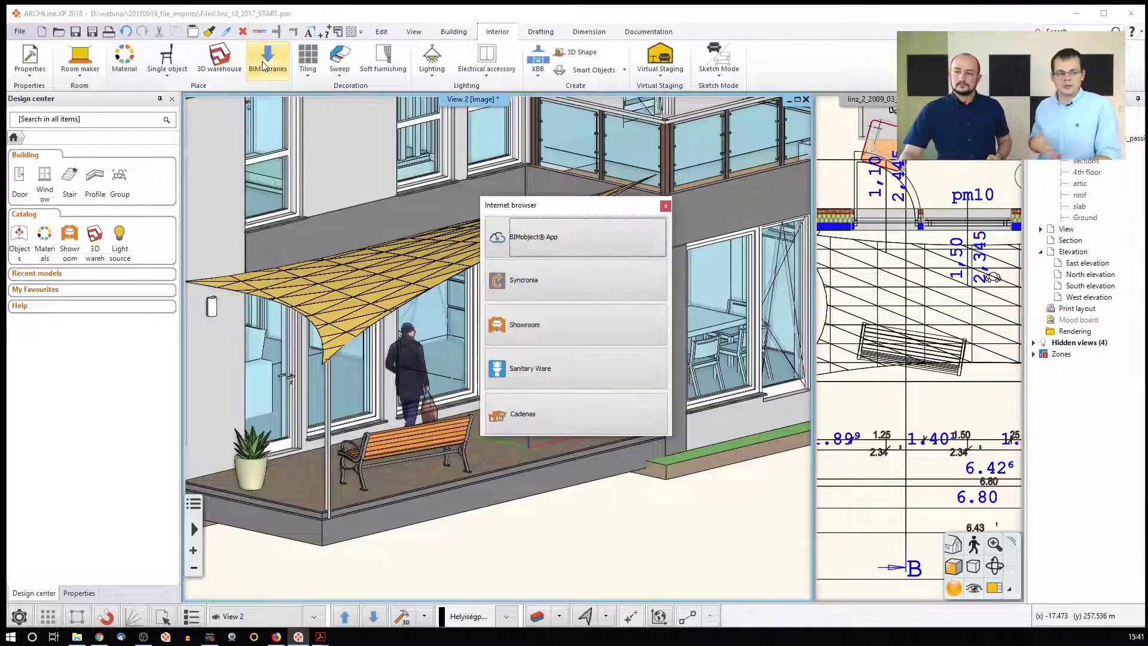
{"action": "left_click", "coordinate": [529, 233]}
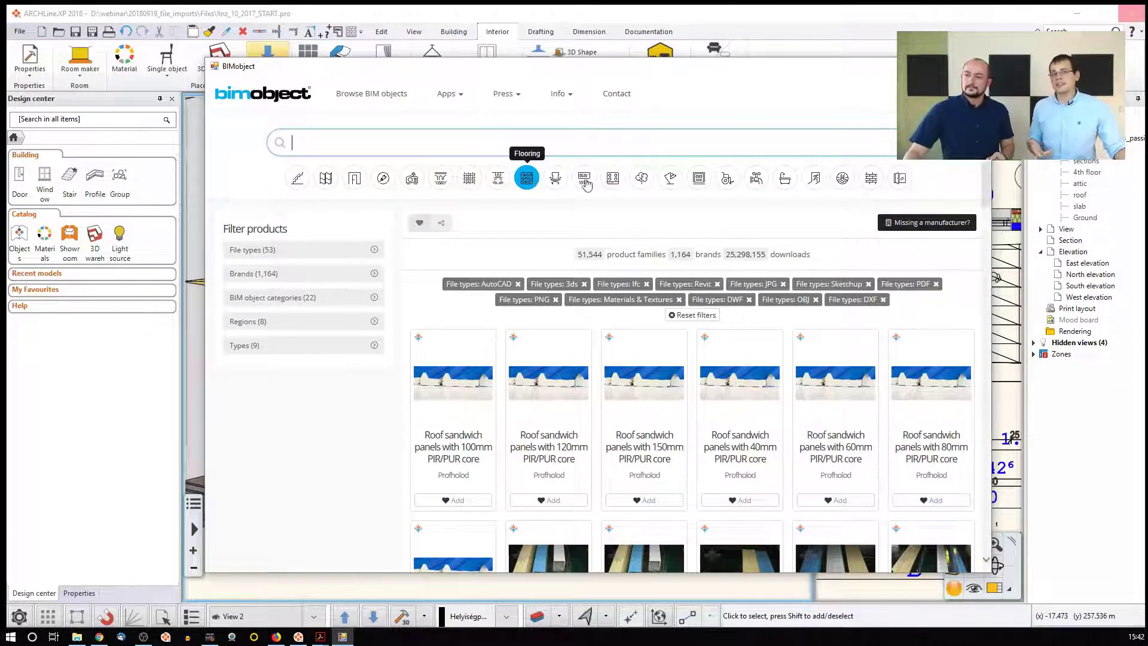
Close the BIMobject window and switch to the Images folder in File Explorer
{"action": "left_click", "coordinate": [978, 66]}
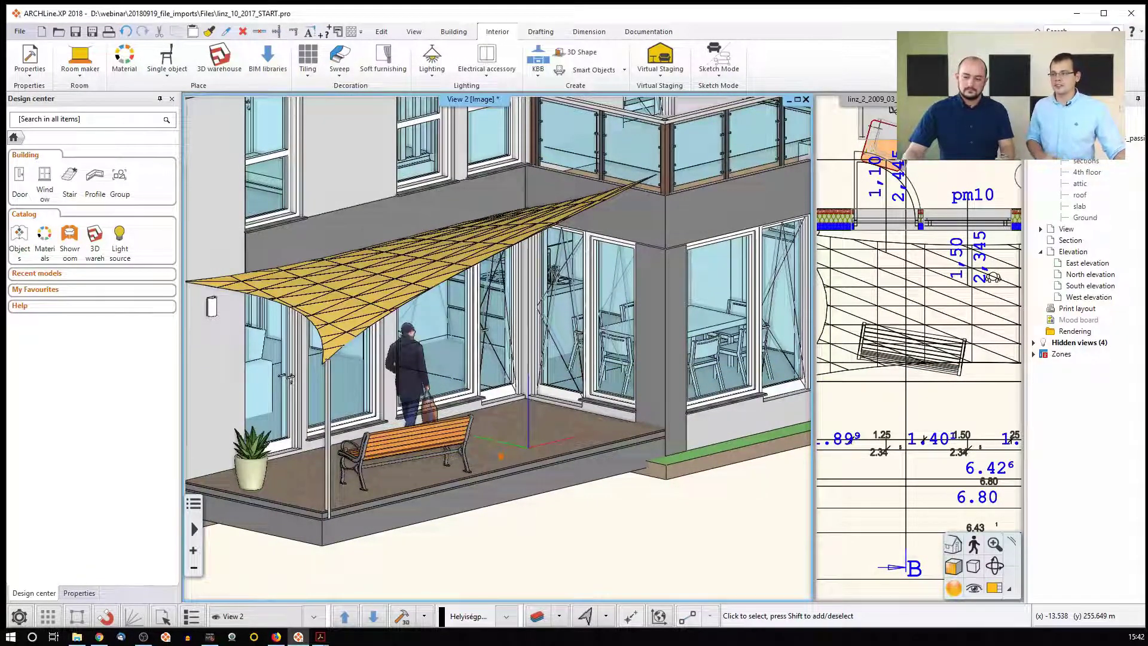
{"action": "left_click", "coordinate": [81, 638]}
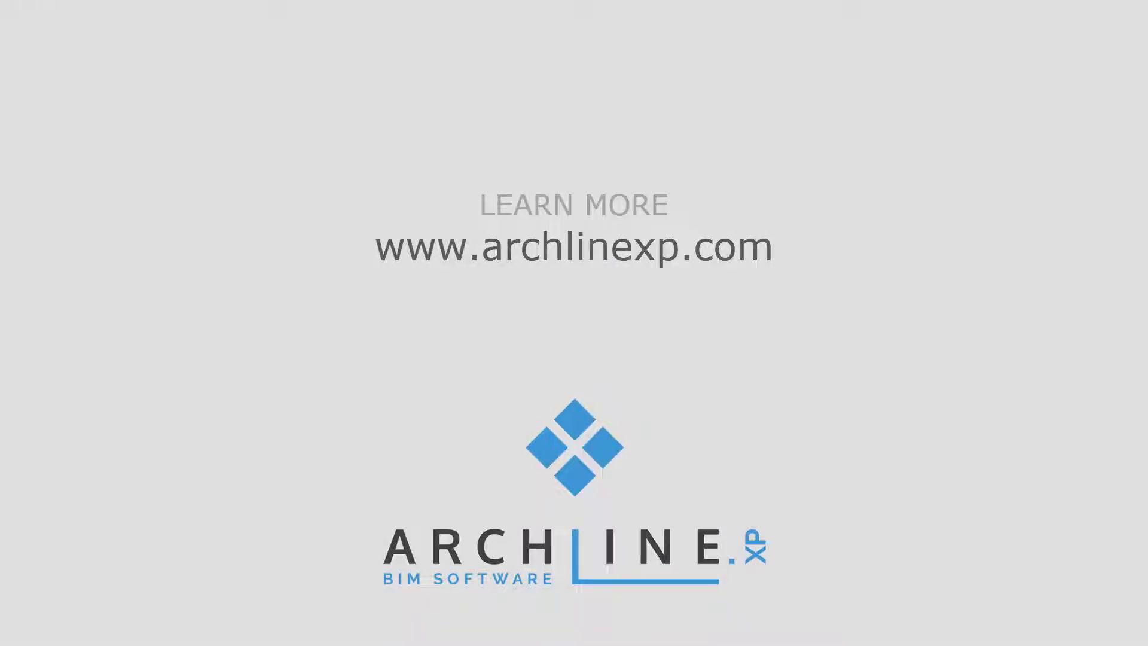